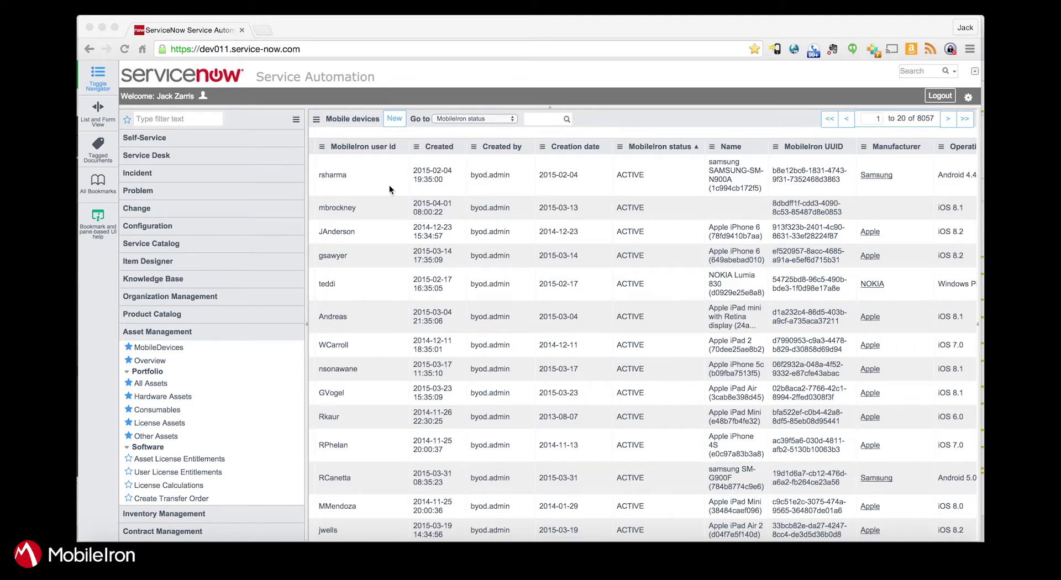
- Open the first listed Samsung device's record and review its Versions and Compliance details
scroll(337, 180, left, 10)
click(344, 178)
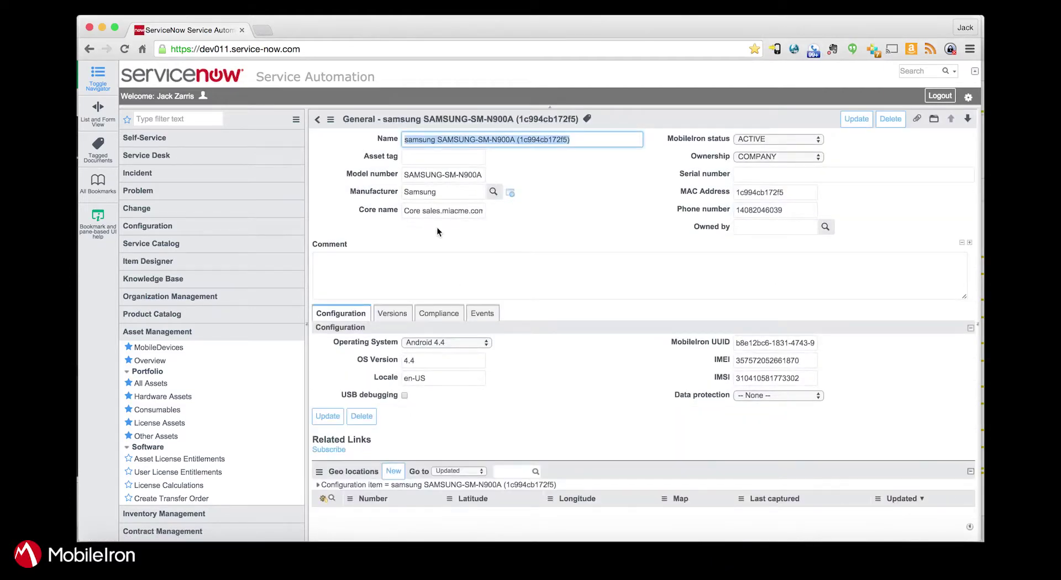
click(402, 317)
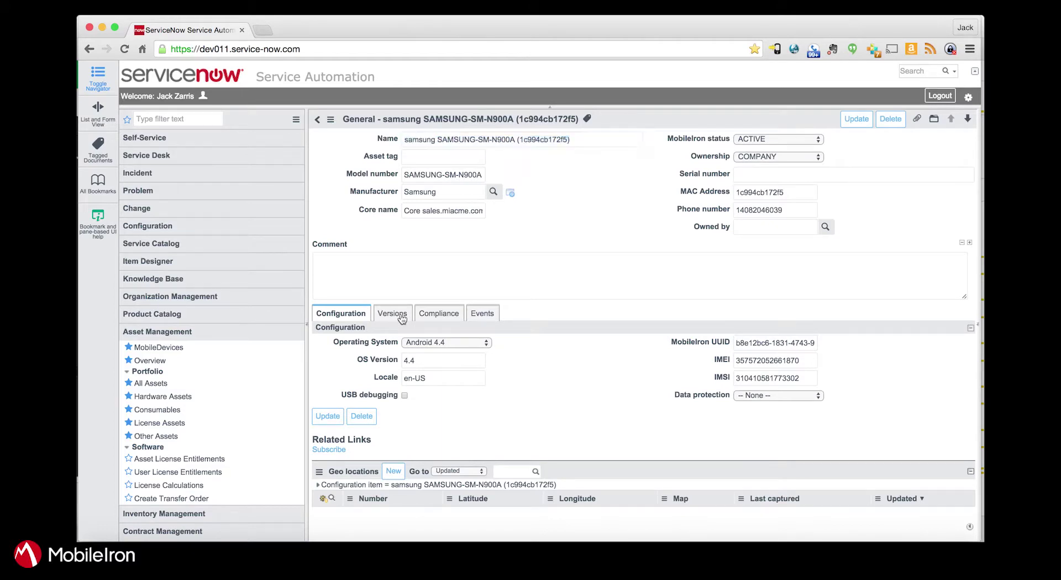
click(436, 316)
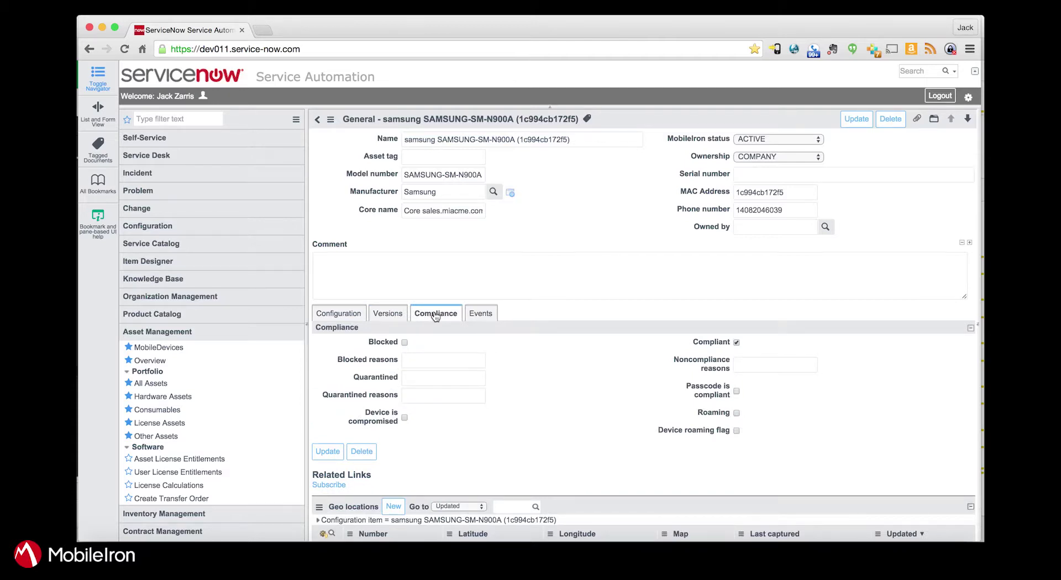
- Review the Samsung device's compliance flag and the MobileIron actions available for the record, including Wipe Device and Retire Device
click(736, 342)
right_click(735, 114)
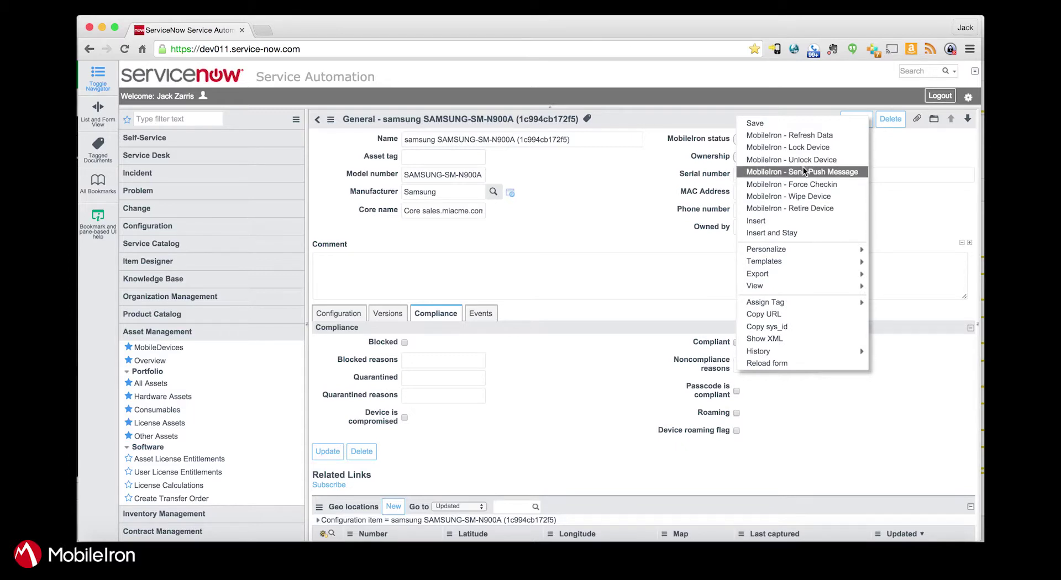
click(804, 206)
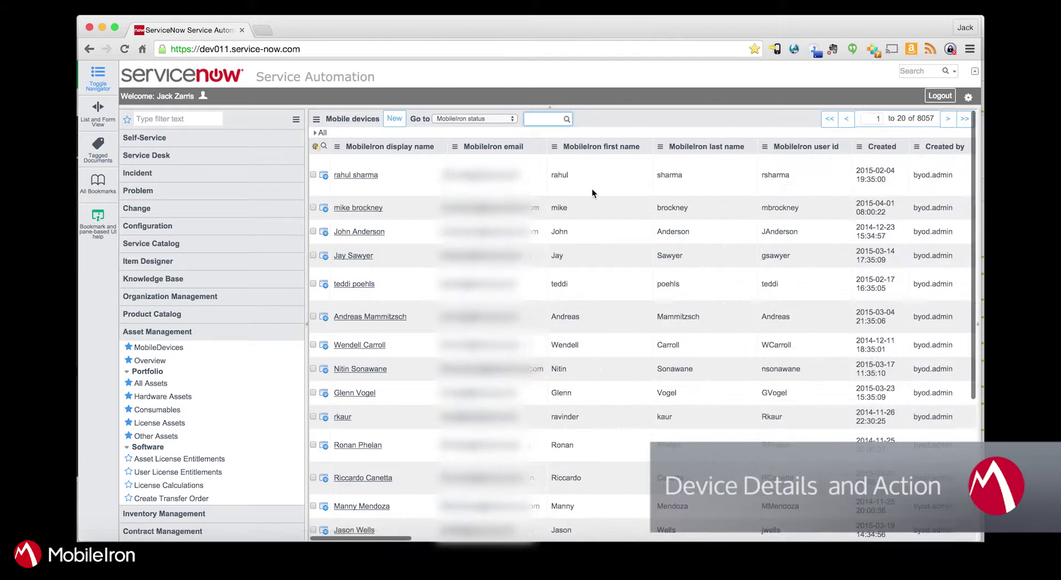
- Examine the mobile device list's columns and the sorting, charting and export options of the MobileIron last name column
scroll(593, 188, right, 3)
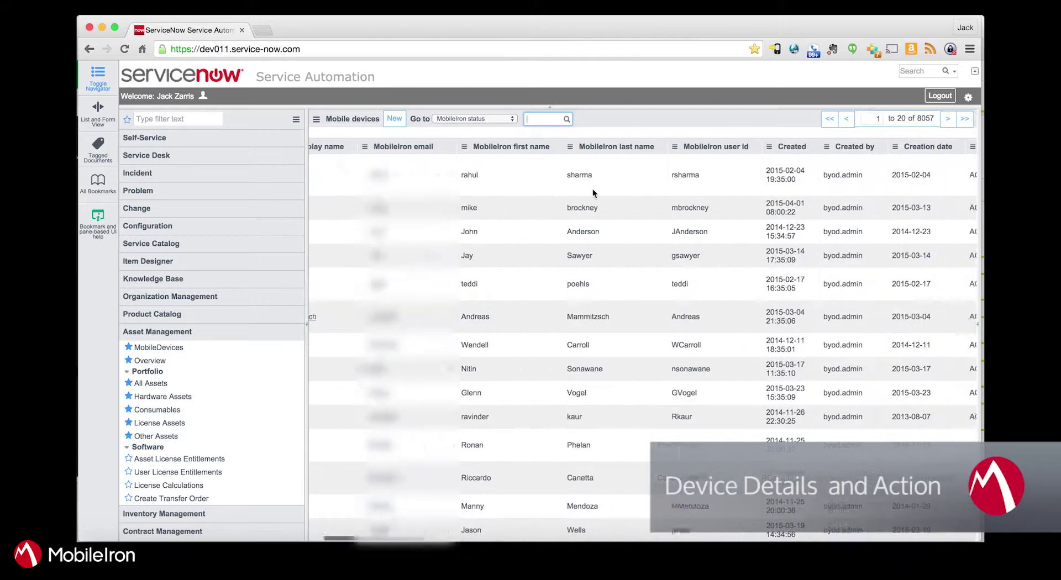
right_click(627, 144)
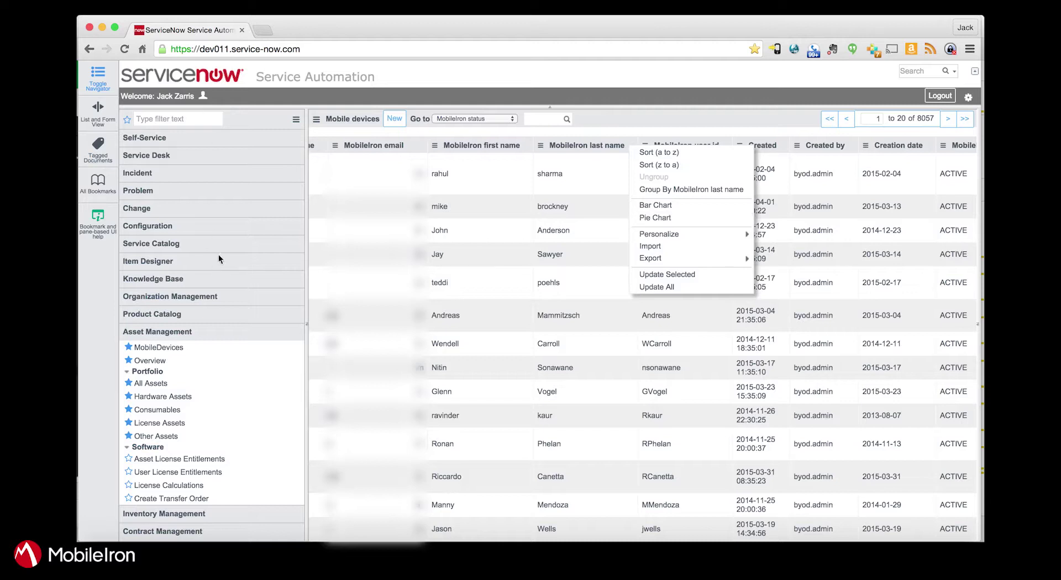
click(214, 373)
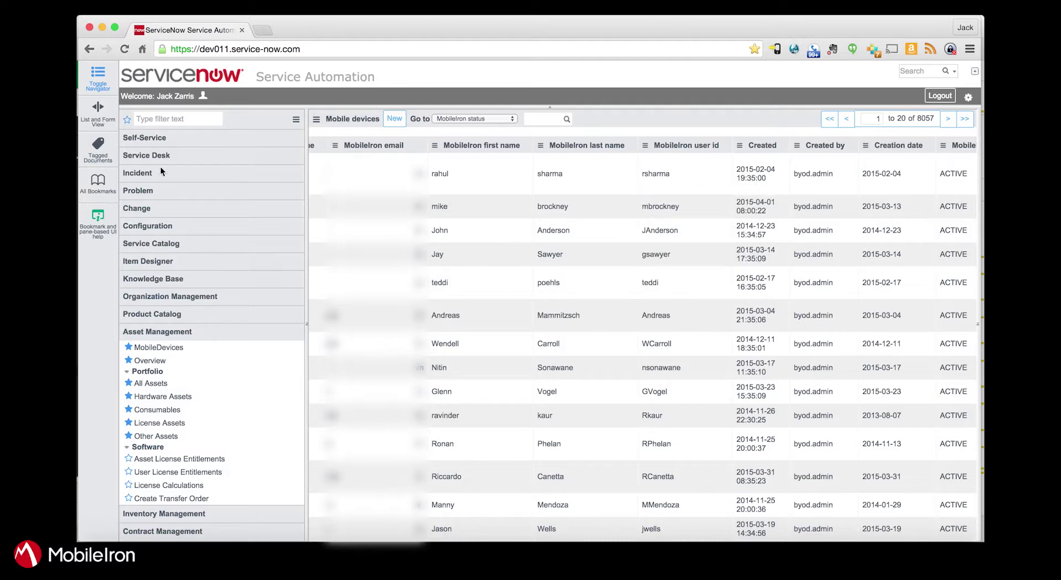
- Filter the navigator for "home", open the Self-Service Homepage and review its mobile device report charts
click(169, 118)
text(home)
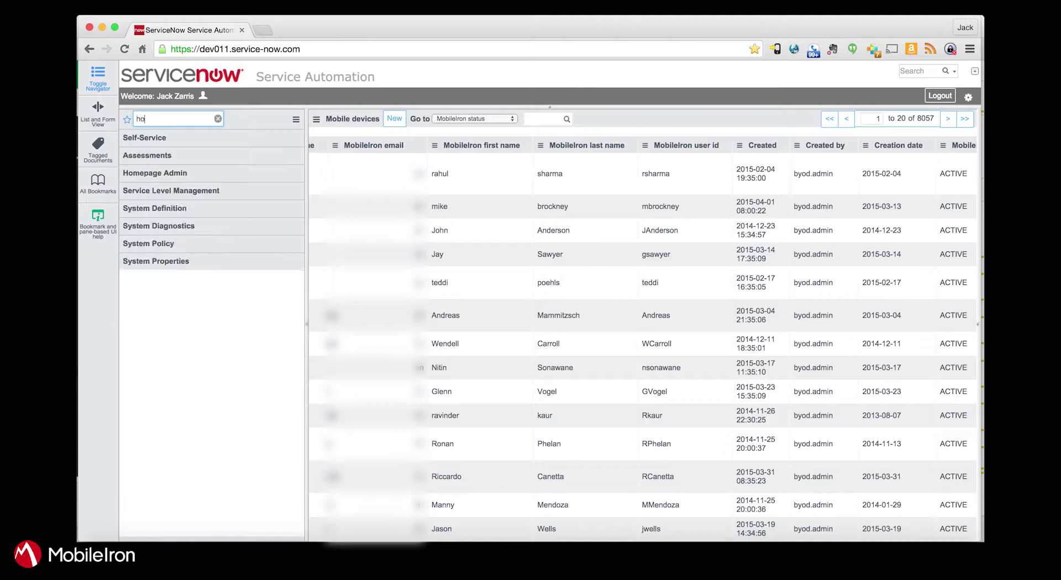
click(153, 153)
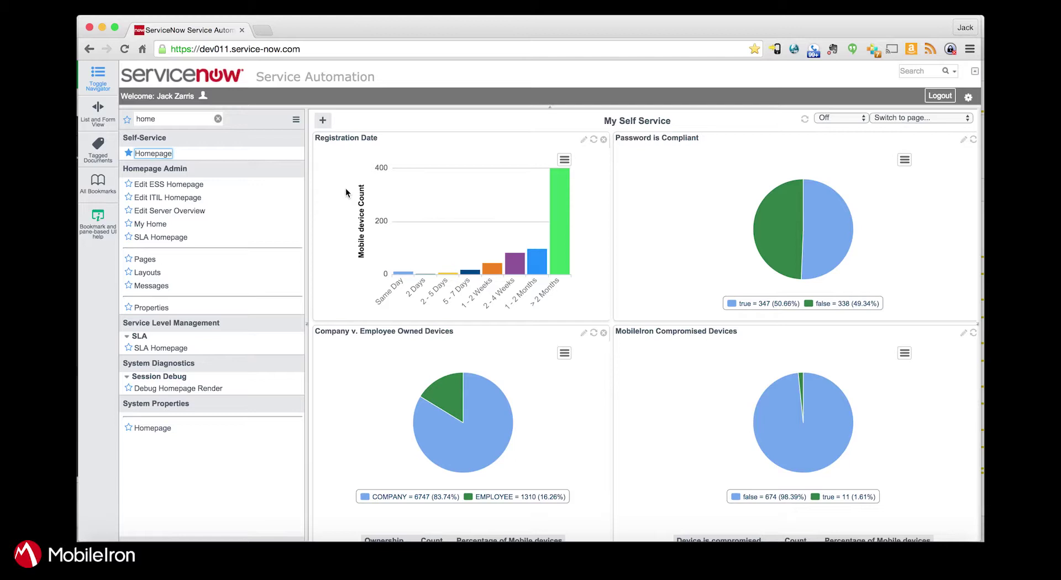
scroll(456, 351, down, 7)
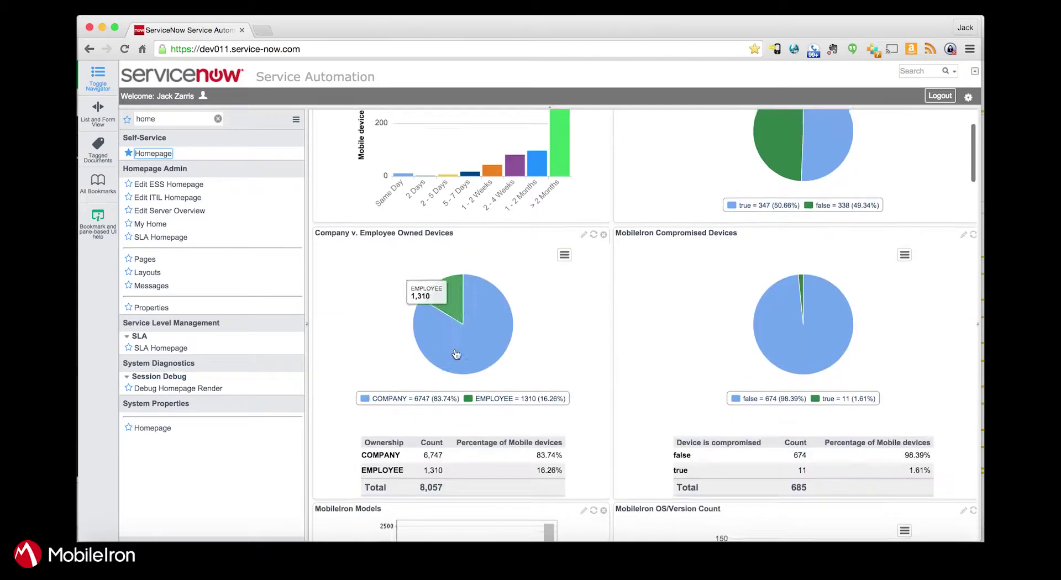
scroll(456, 353, down, 2)
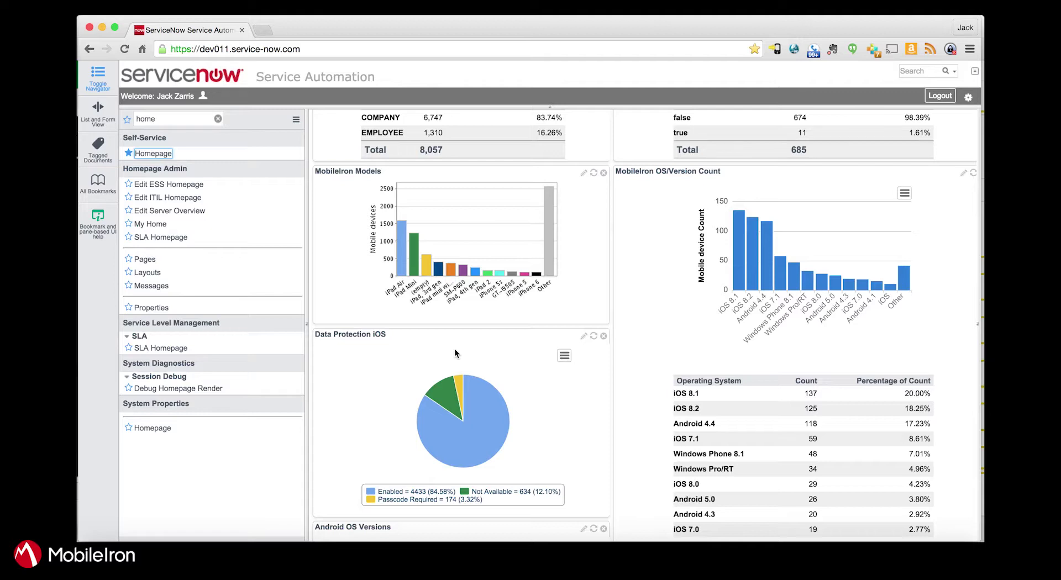
- Filter the navigator for "reports" and open the View / Run list of available reports
click(190, 120)
text(repor)
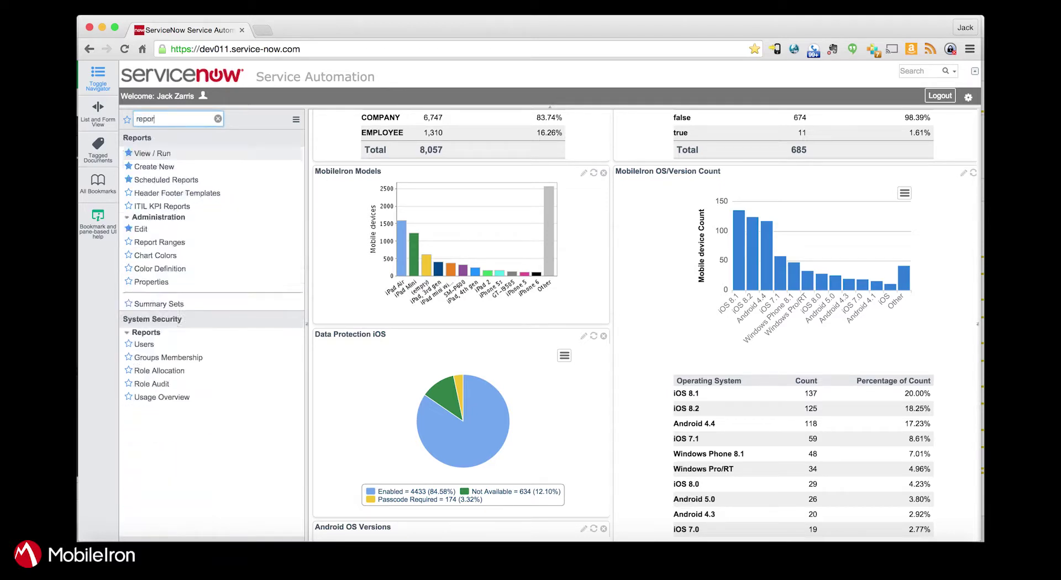
text(ts)
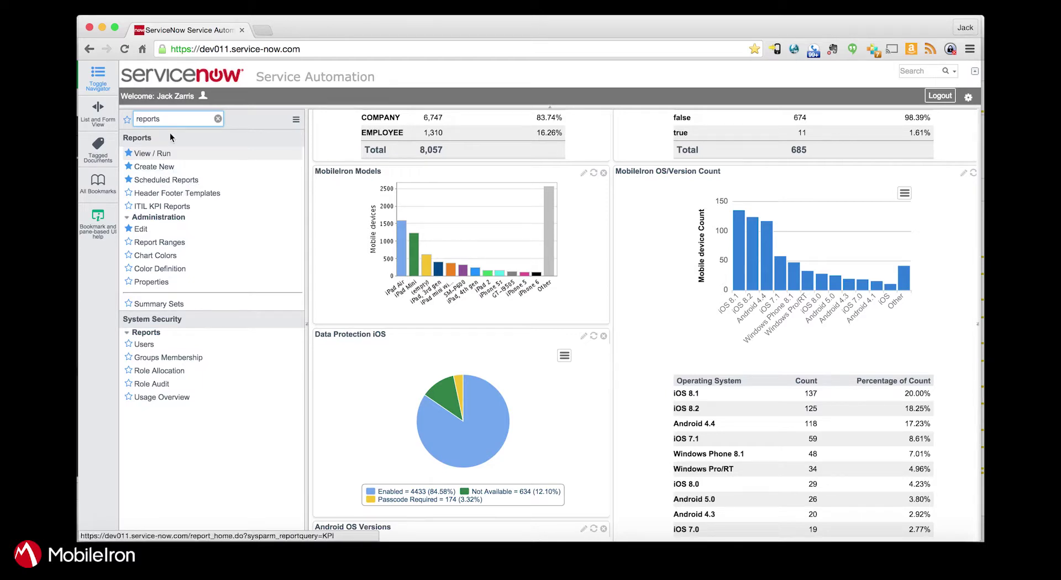
click(153, 153)
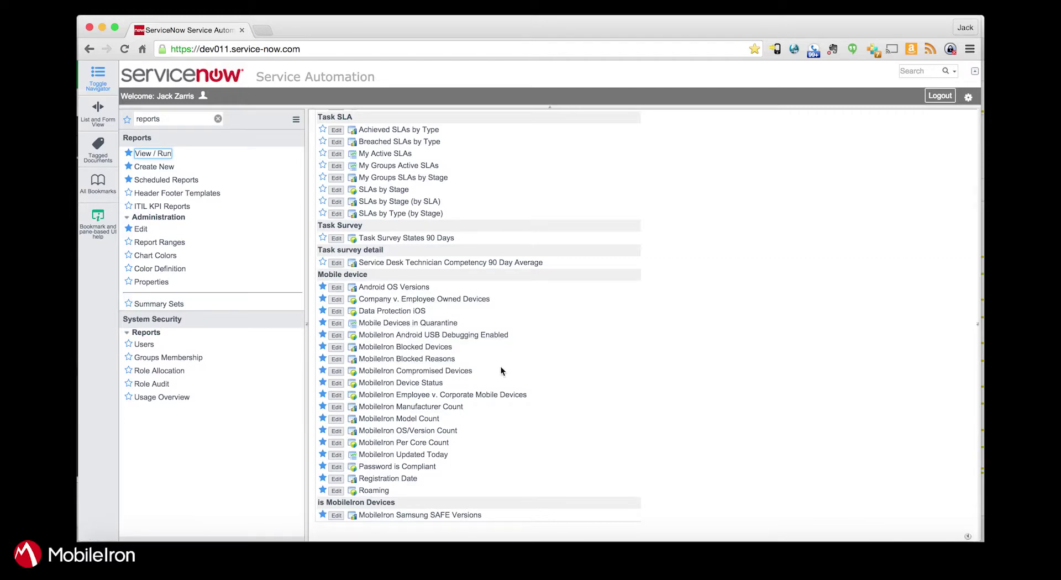
- Open the Mobile Devices in Quarantine report, check its exported spreadsheet in Excel, and return to ServiceNow
click(393, 324)
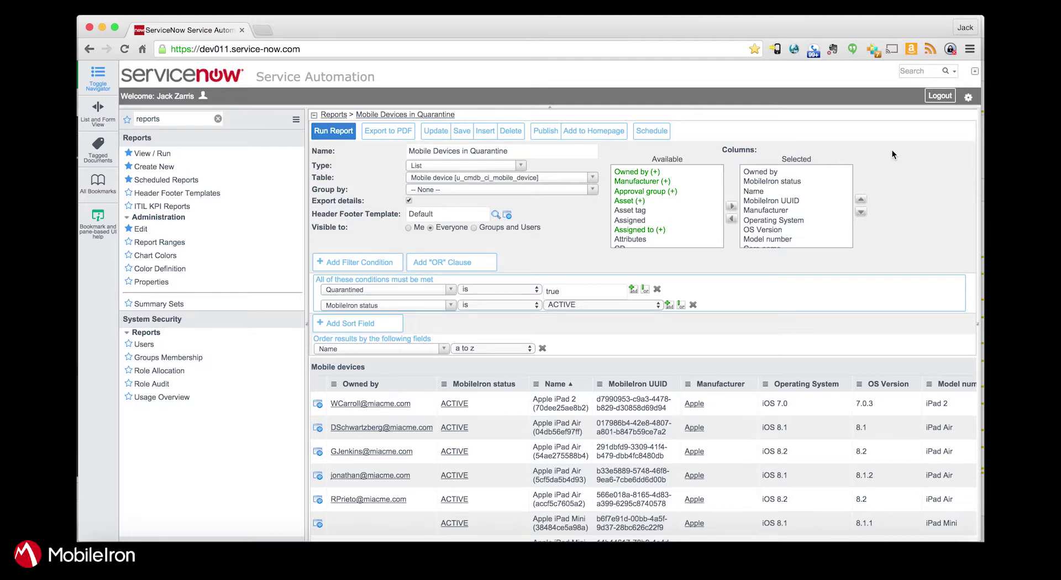
key(super+Tab)
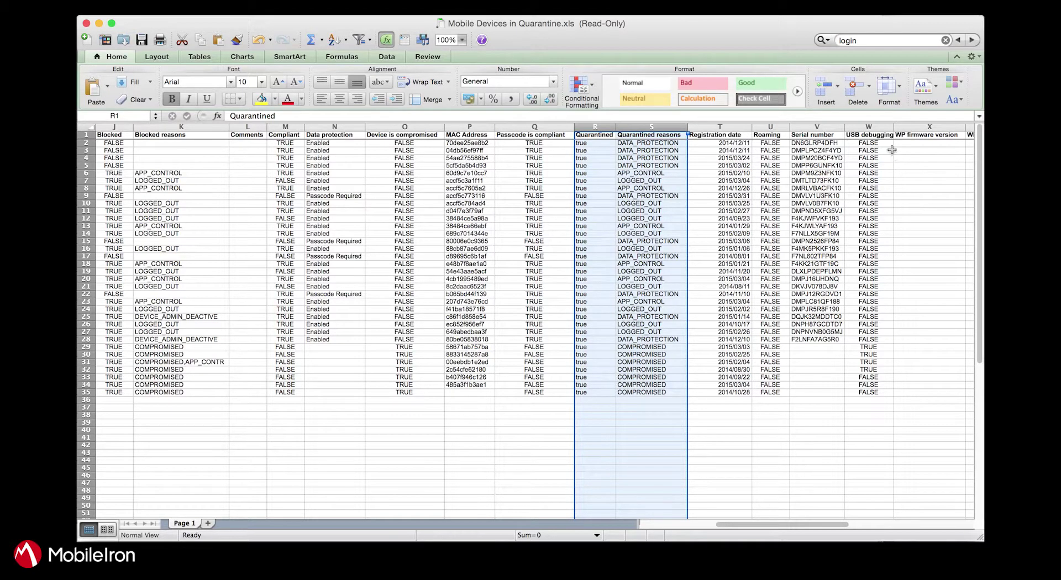
key(super+Tab)
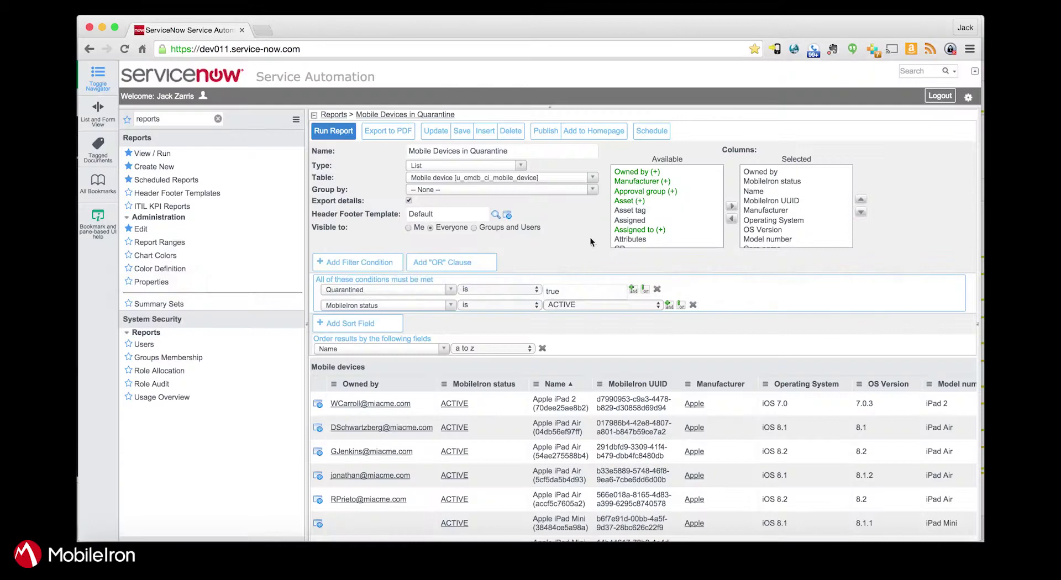
- Clear the navigator filter and open the Core sales.miacme.com record from the MobileIron Cores list
click(219, 119)
scroll(232, 254, down, 10)
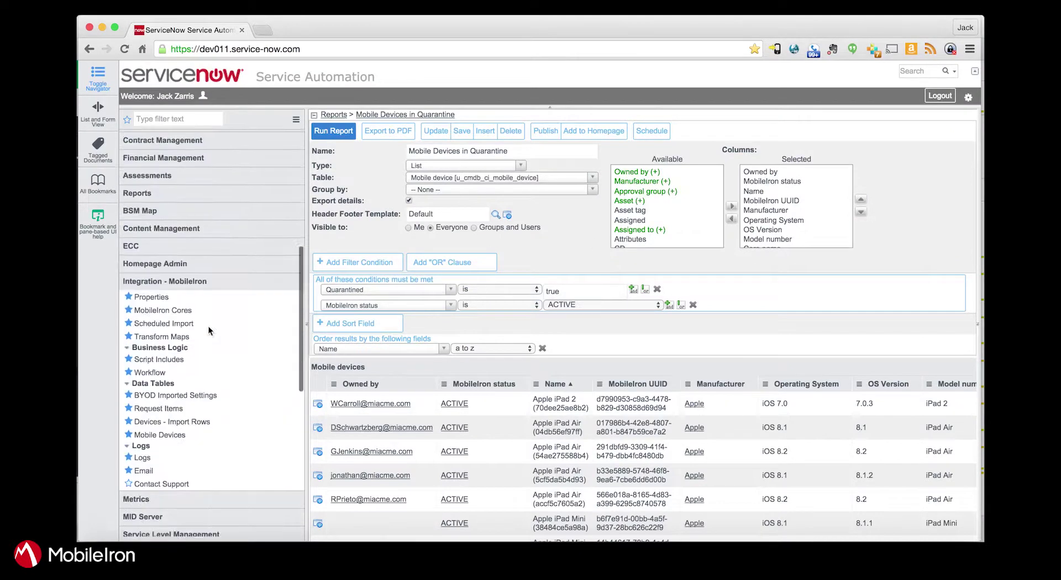
click(169, 291)
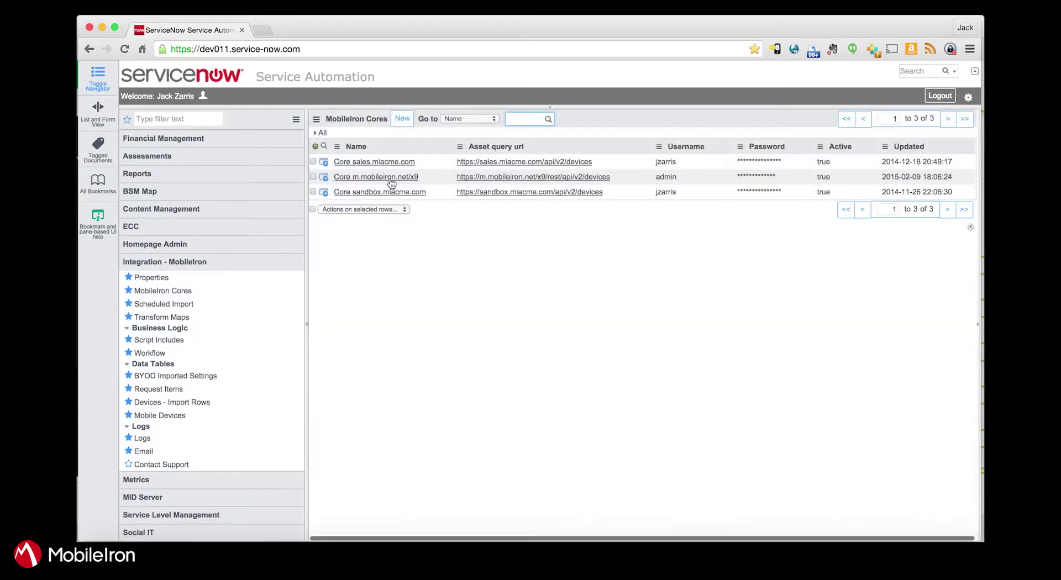
click(339, 162)
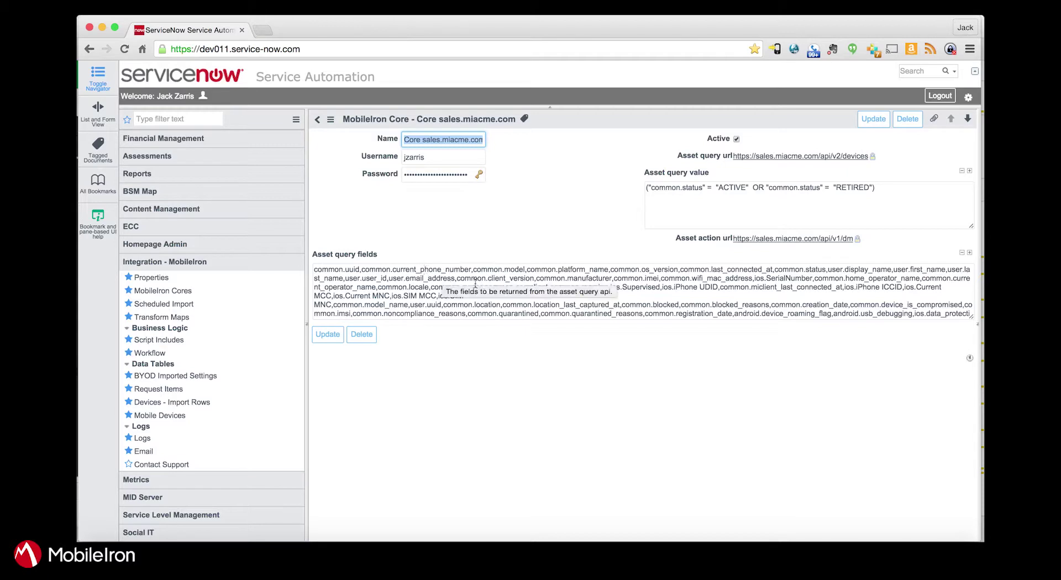
- Find "location" in the core's asset query fields and delete common.location and common.location_last_captured_at
click(494, 236)
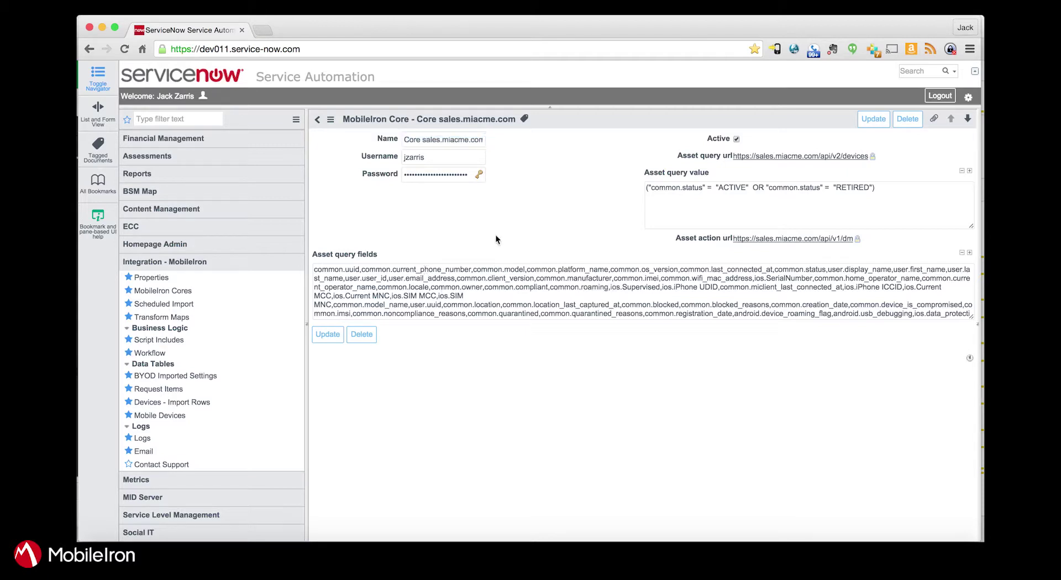
key(super+f)
text(location)
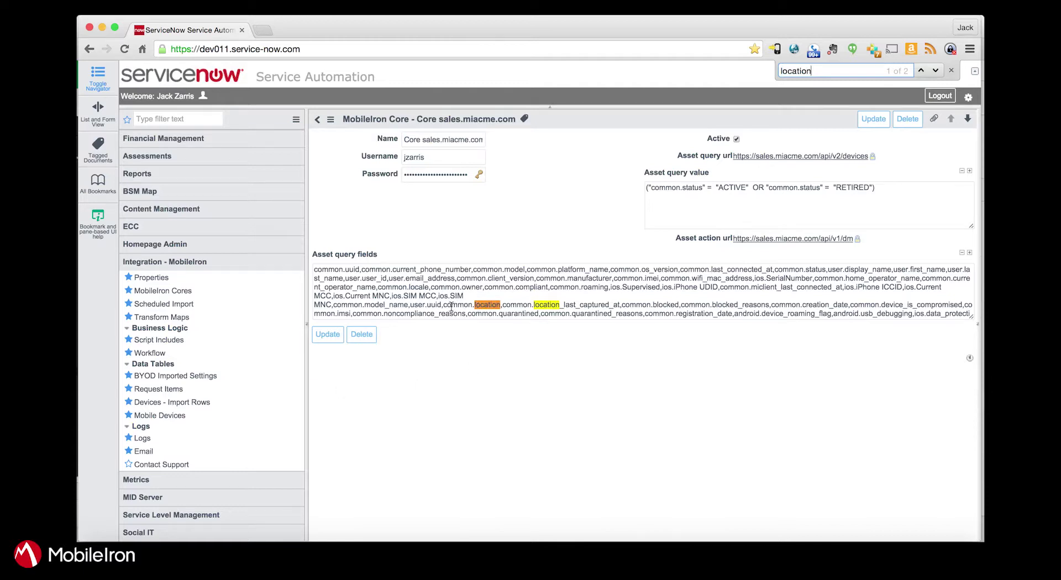
drag(443, 306, 620, 304)
key(BackSpace)
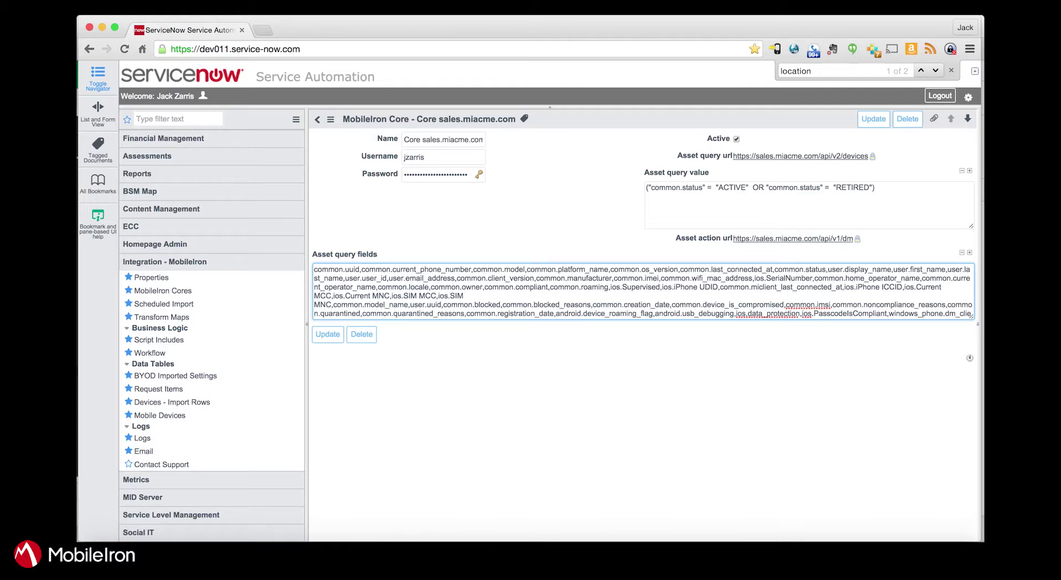
- Add android.deviceowner to the asset query fields after user.uuid
text(,andro)
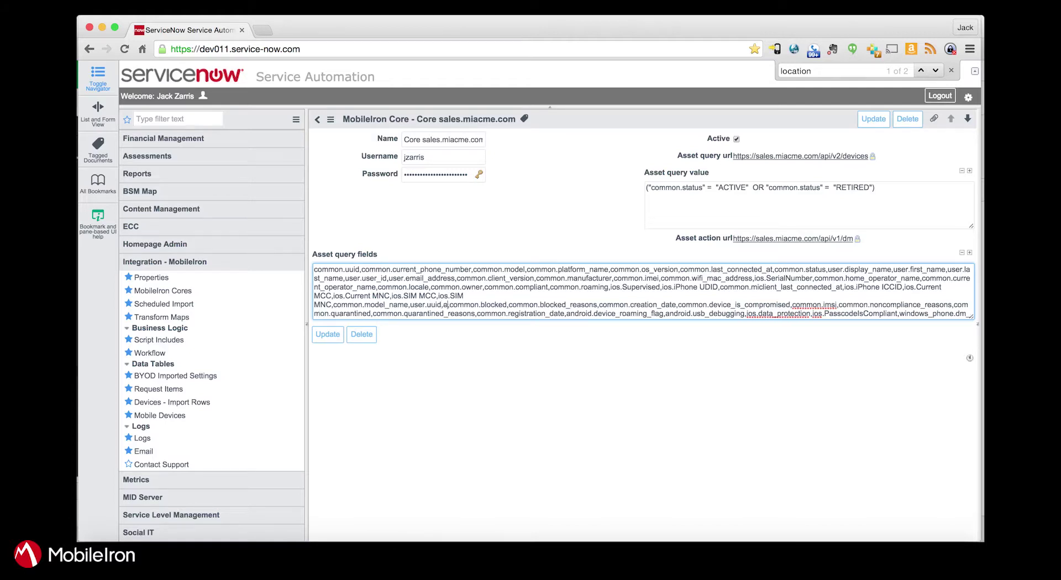
text(id)
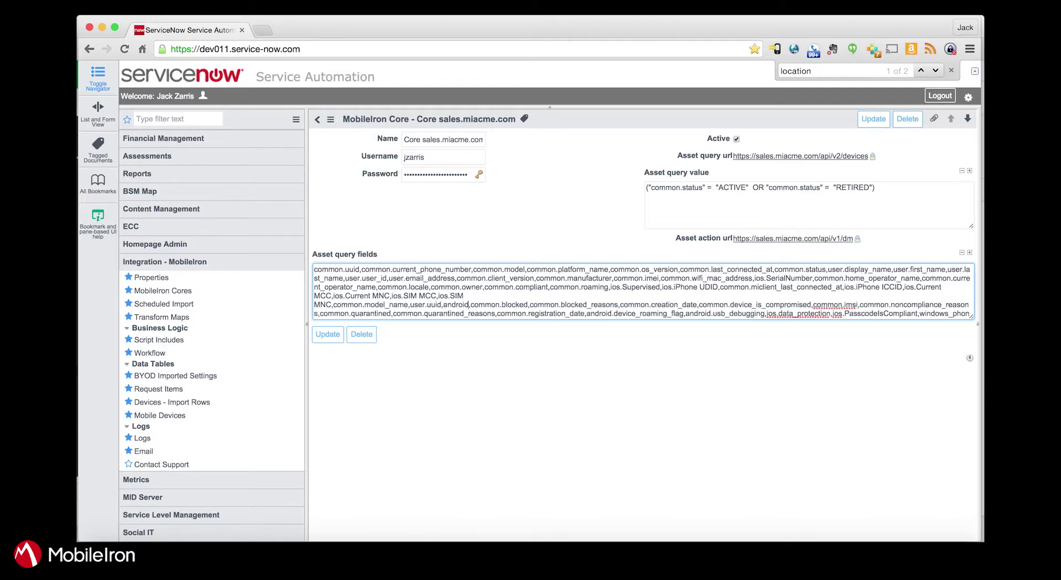
text(.deviceown)
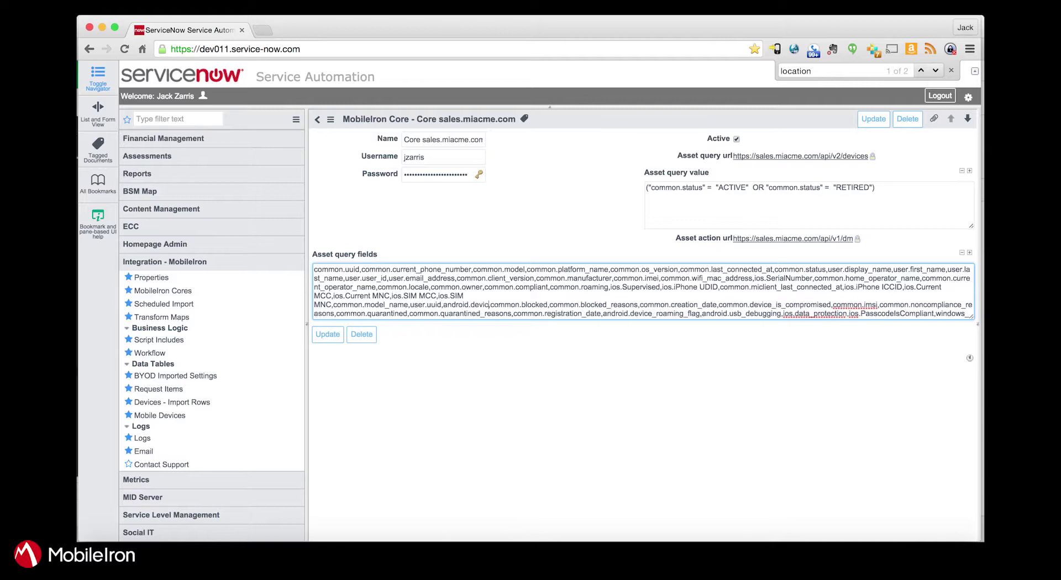
text(er)
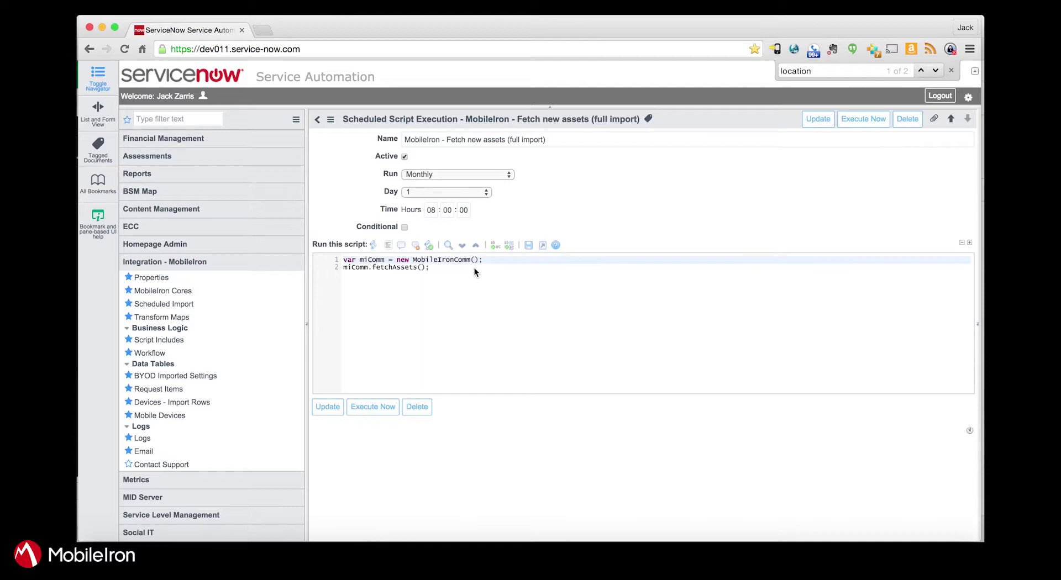
- Review the run frequency options of the full import job, keep Monthly, and return to the Scheduled Script Executions list
click(447, 174)
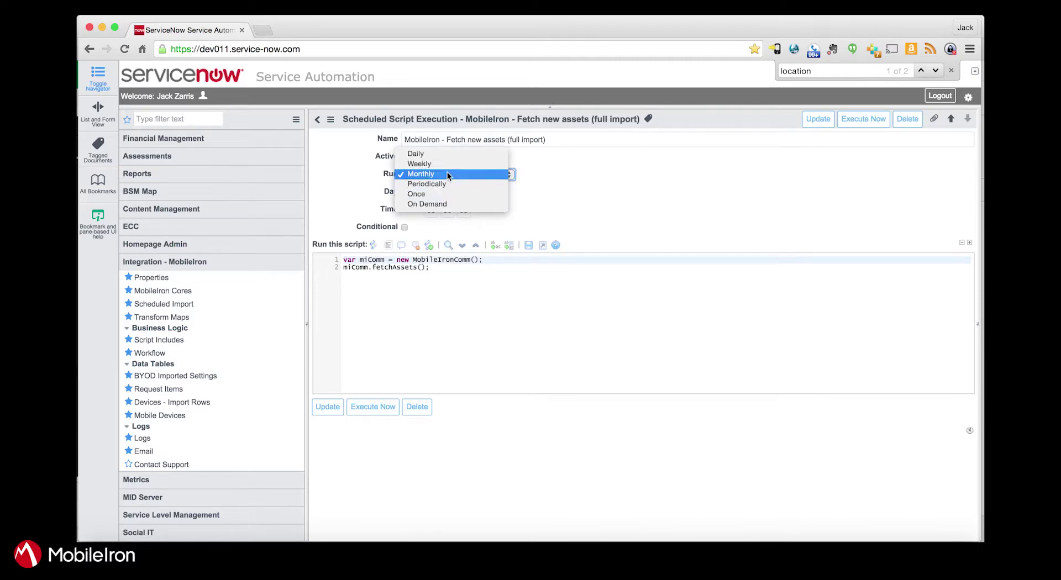
click(447, 175)
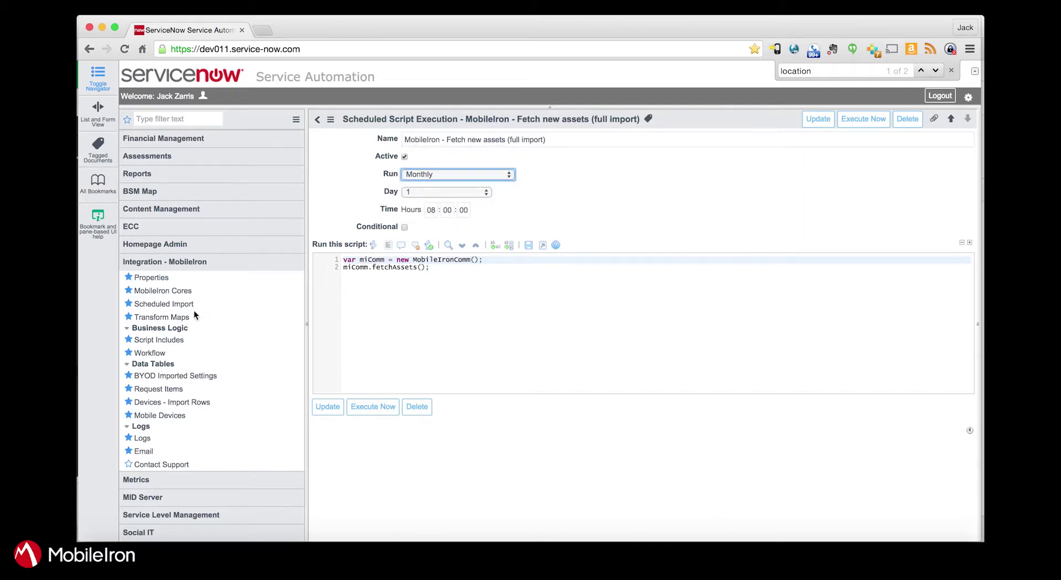
click(328, 406)
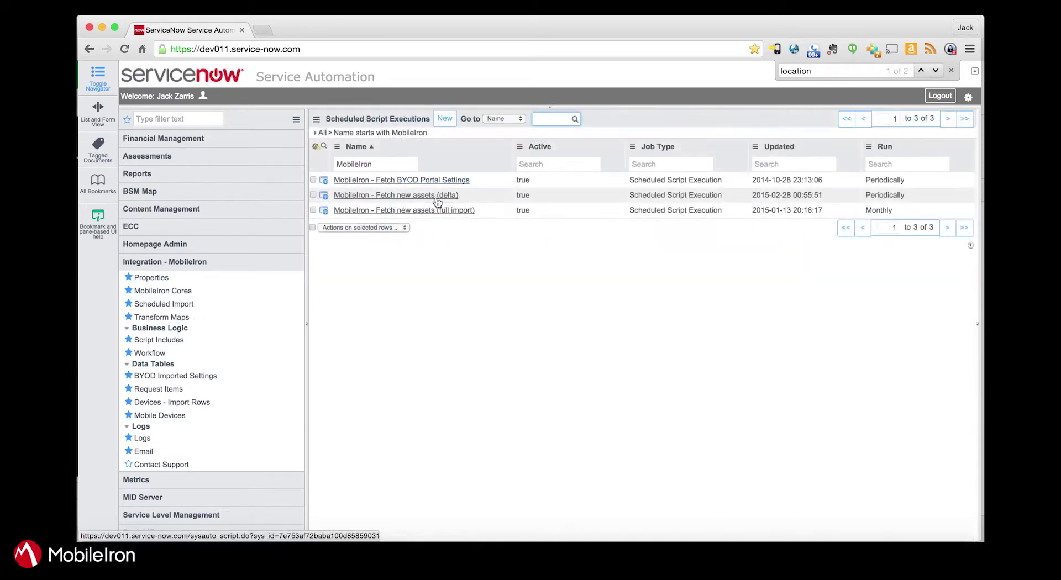
- Open the MobileIron - Fetch new assets (delta) job and change its script's last-connected query to "now-2h"
click(436, 196)
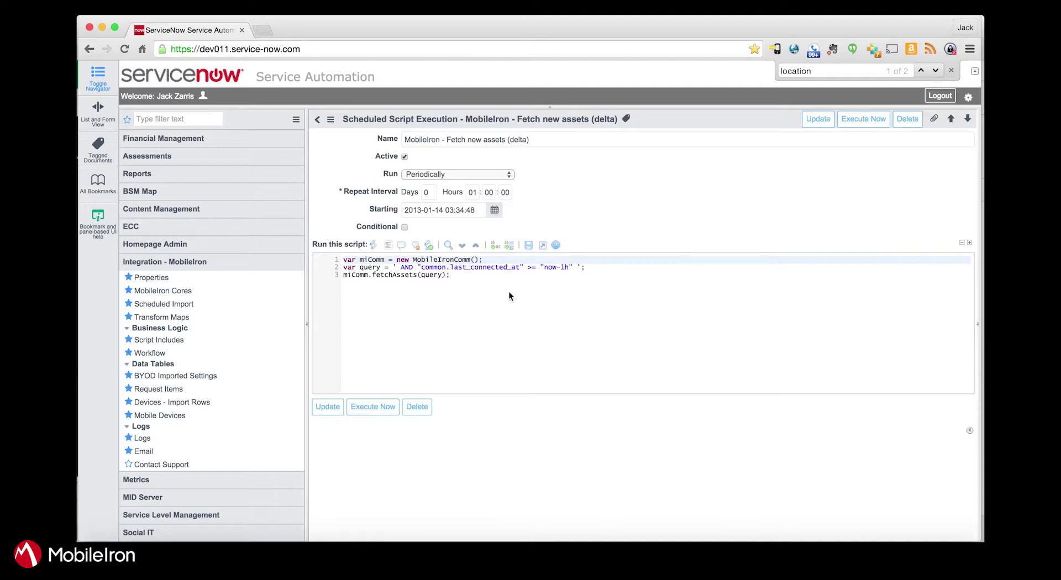
click(565, 268)
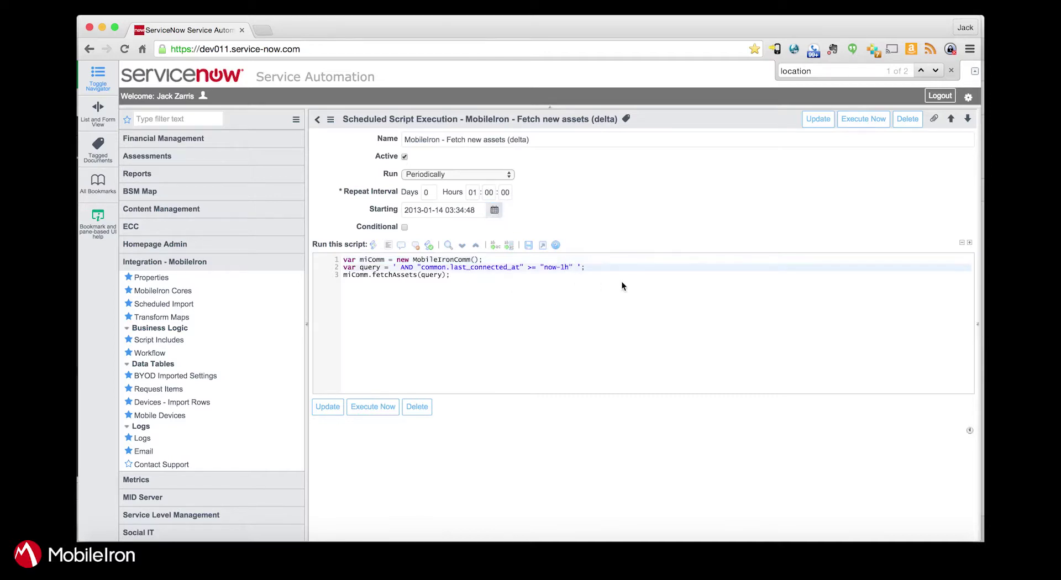
key(BackSpace)
text(2)
- Set the delta job's repeat interval to 2 hours
click(473, 191)
key(BackSpace)
text(2)
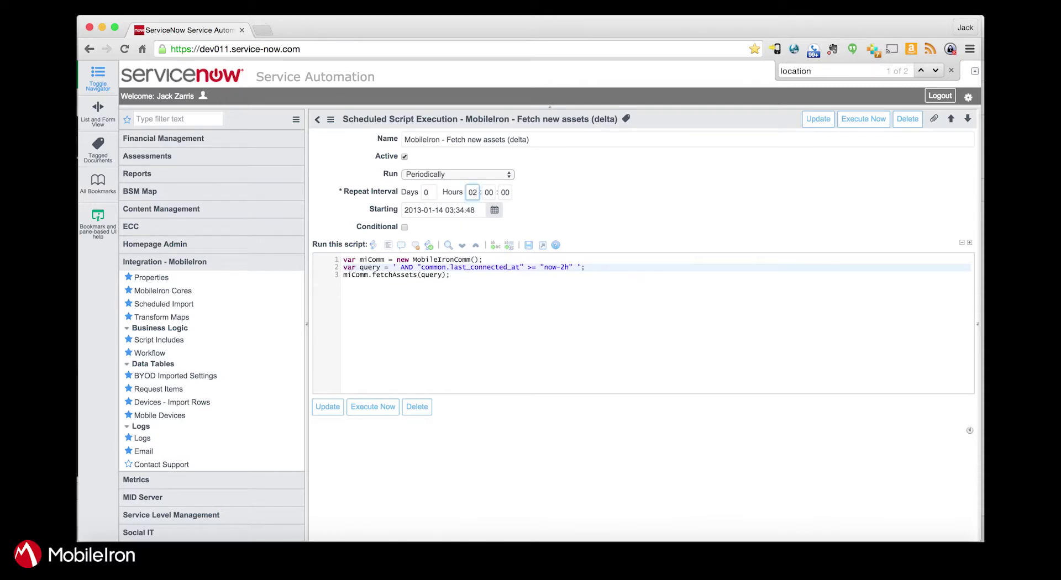